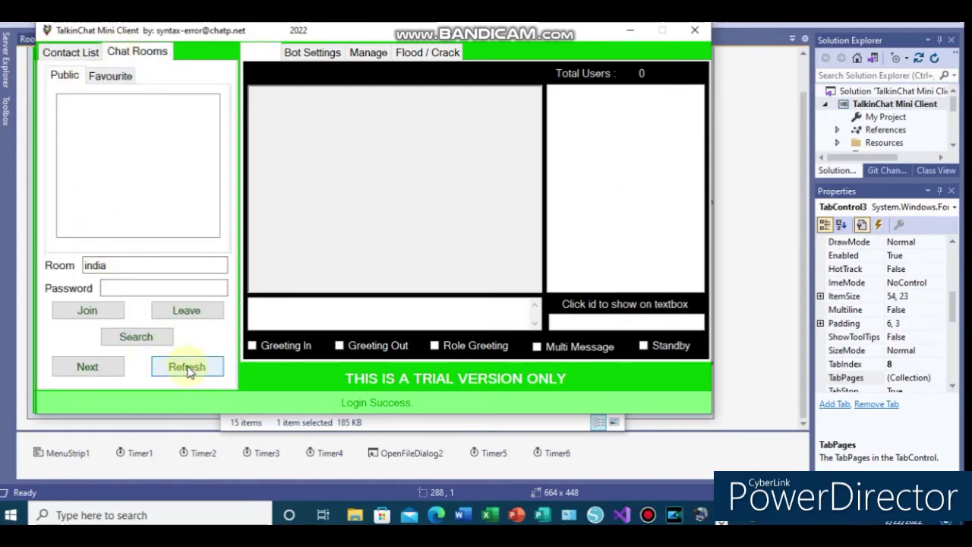
left_click(188, 367)
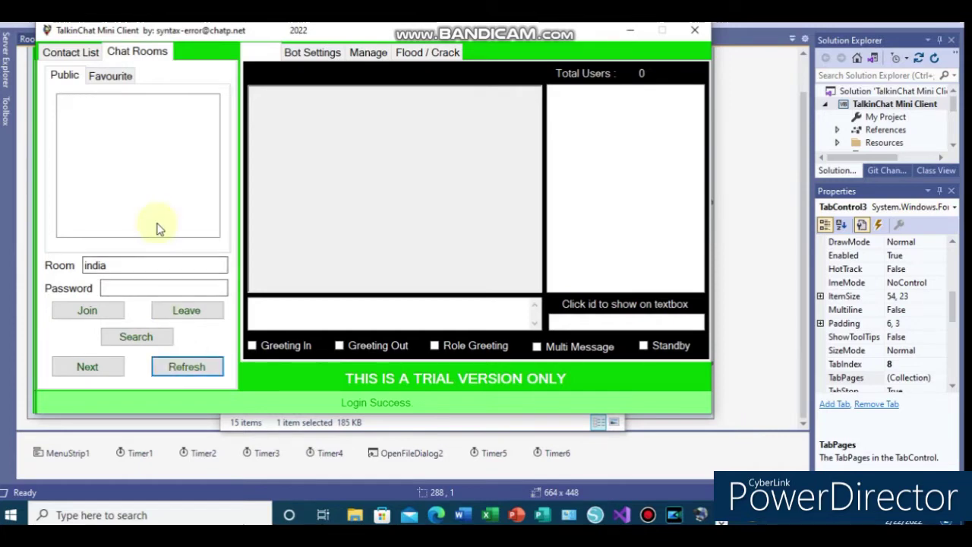
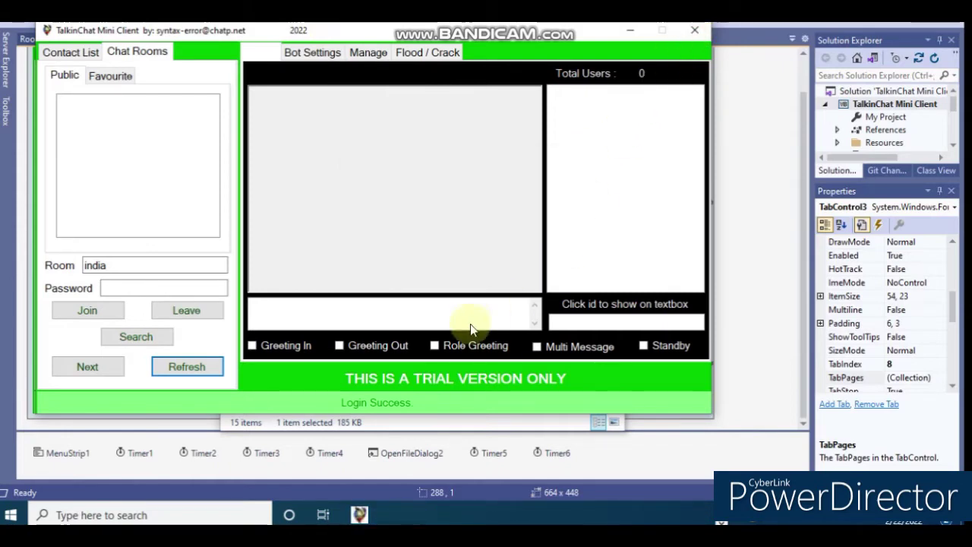
- Bring the open Debug folder with the built client files forward from the taskbar
right_click(718, 511)
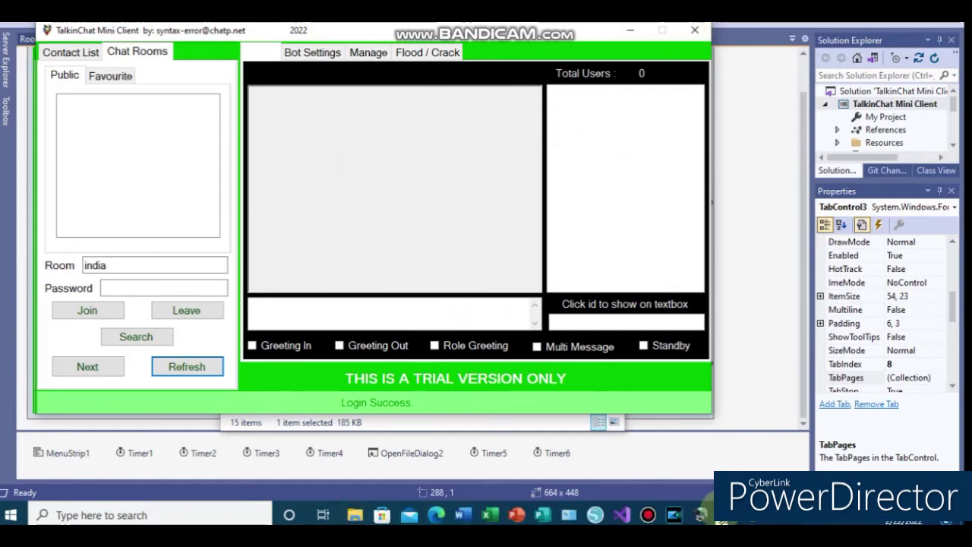
mouse_move(352, 521)
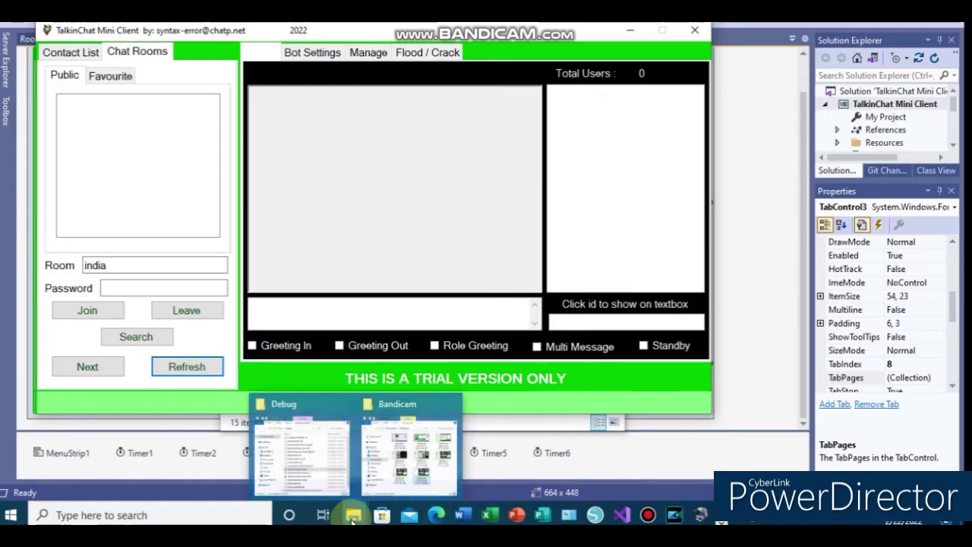
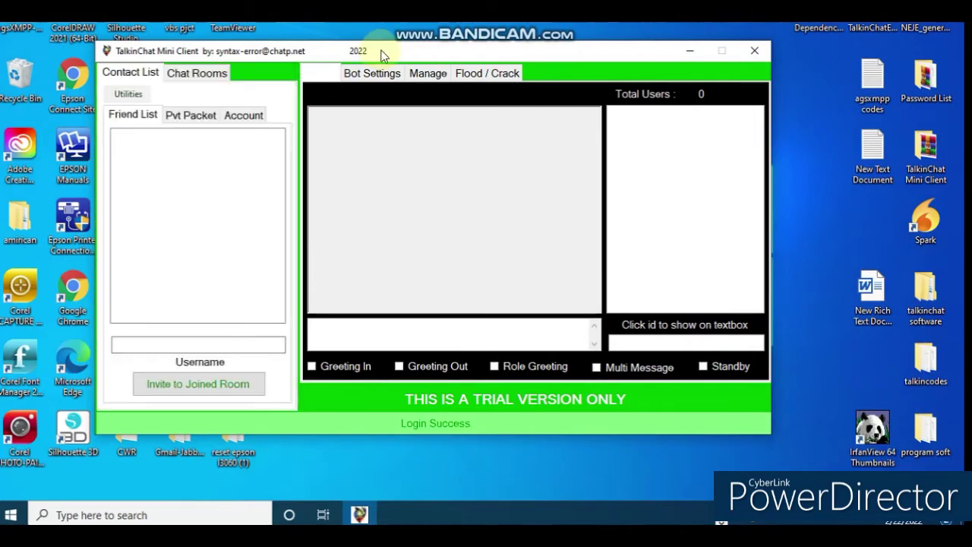
- Reposition the client window, view the Pvt Packet panel, and scroll through the Account profile details
left_click_drag(369, 58, 428, 68)
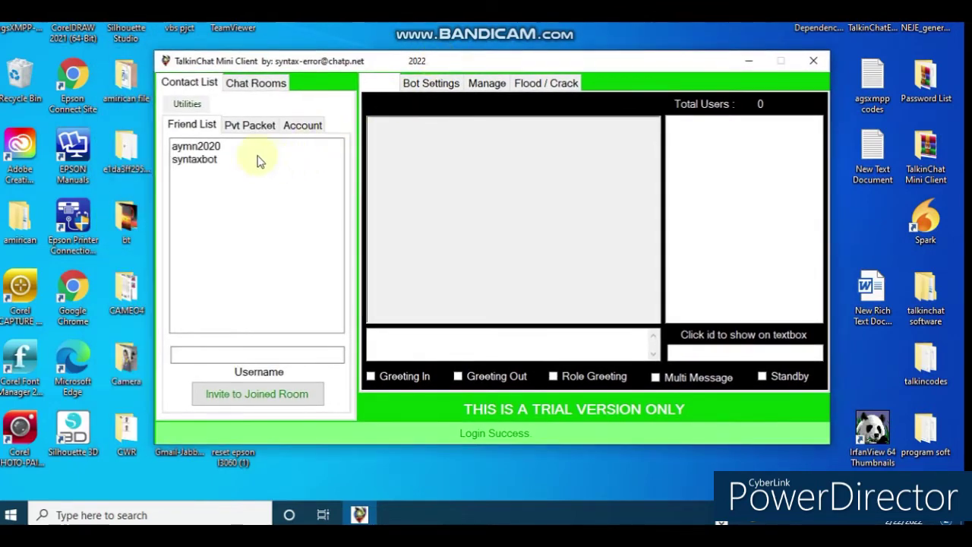
left_click(250, 124)
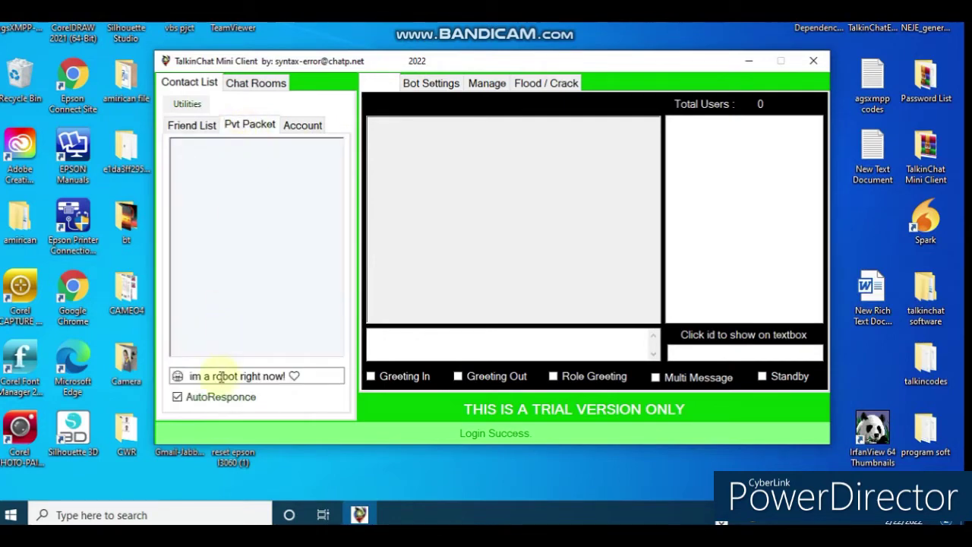
left_click(303, 128)
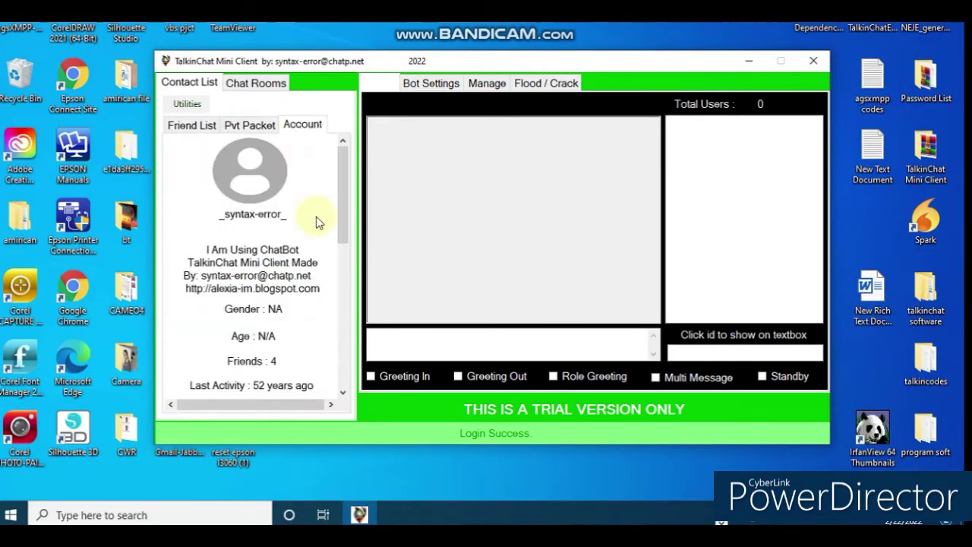
scroll(282, 278, "down", 5)
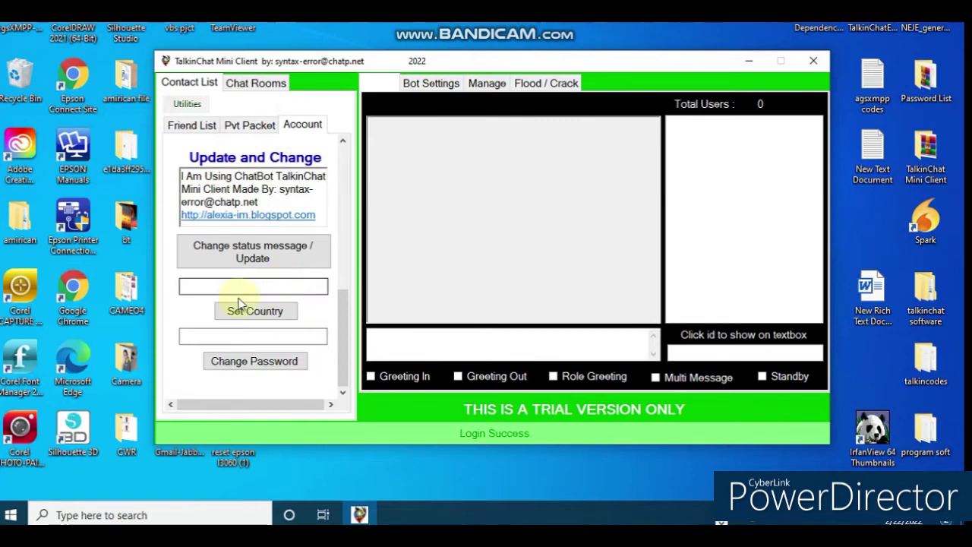
scroll(254, 304, "up", 3)
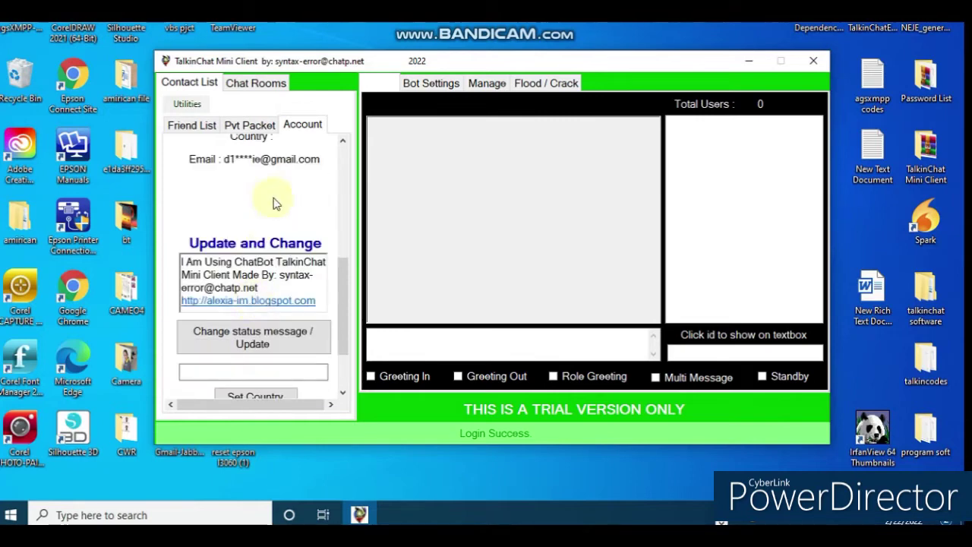
scroll(346, 249, "up", 5)
scroll(334, 228, "up", 2)
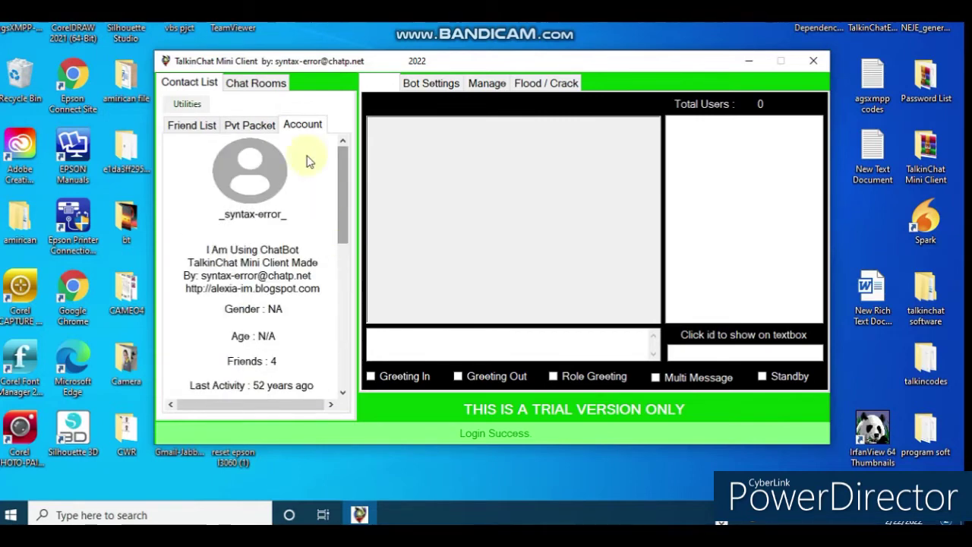
- Revisit Pvt Packet and the Friend List, then show the Chat Rooms list of public rooms
left_click(242, 124)
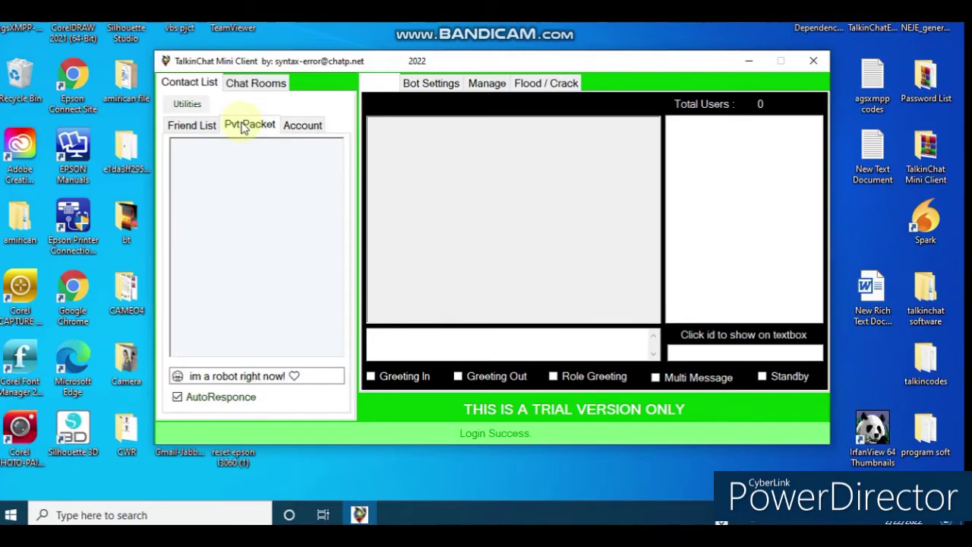
left_click(177, 127)
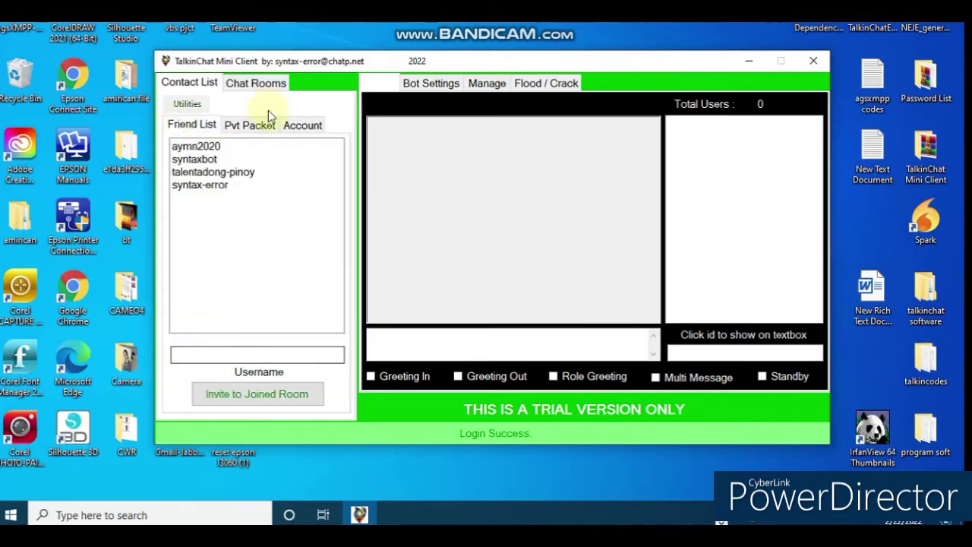
left_click(260, 87)
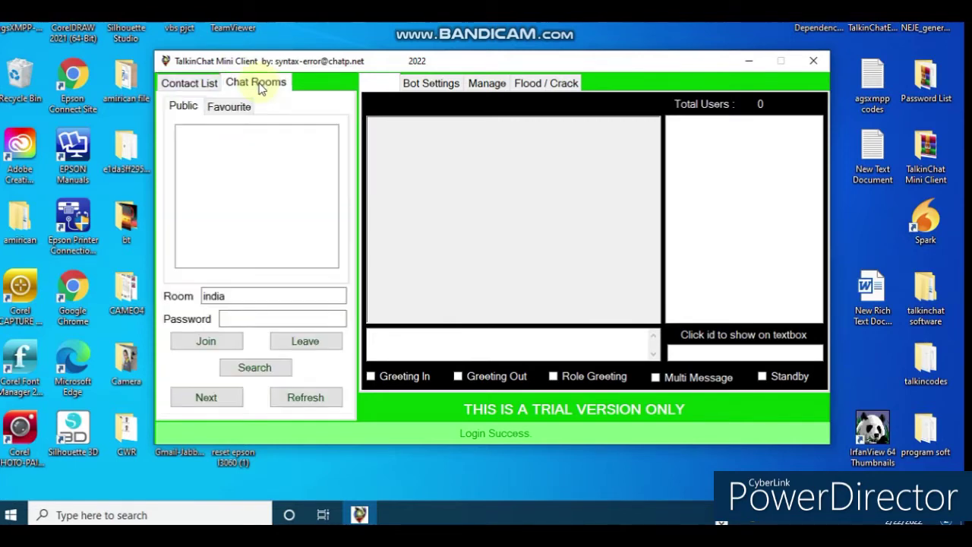
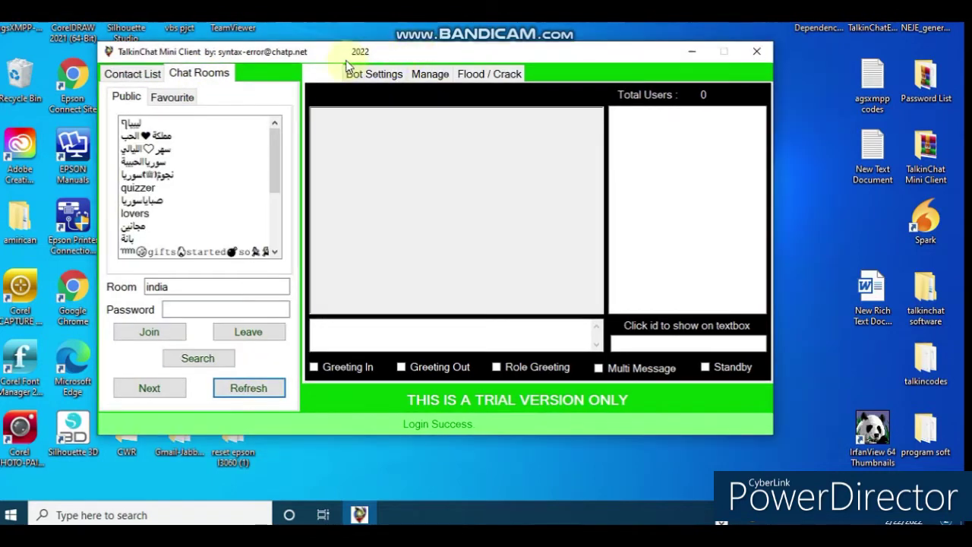
- Choose 'coffee' from the Favourite rooms list and join the coffee chat room
left_click_drag(347, 48, 407, 44)
scroll(240, 168, "down", 1)
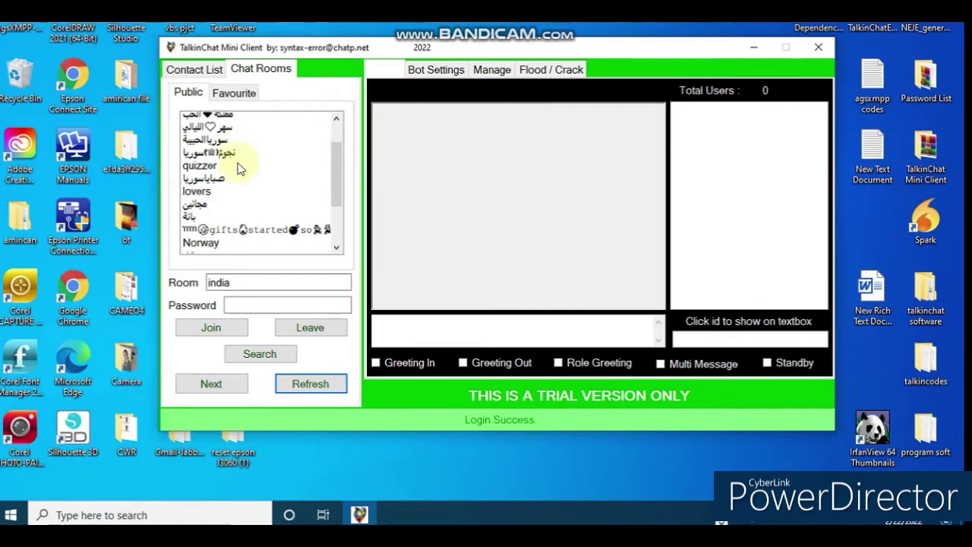
scroll(240, 169, "down", 3)
left_click(233, 94)
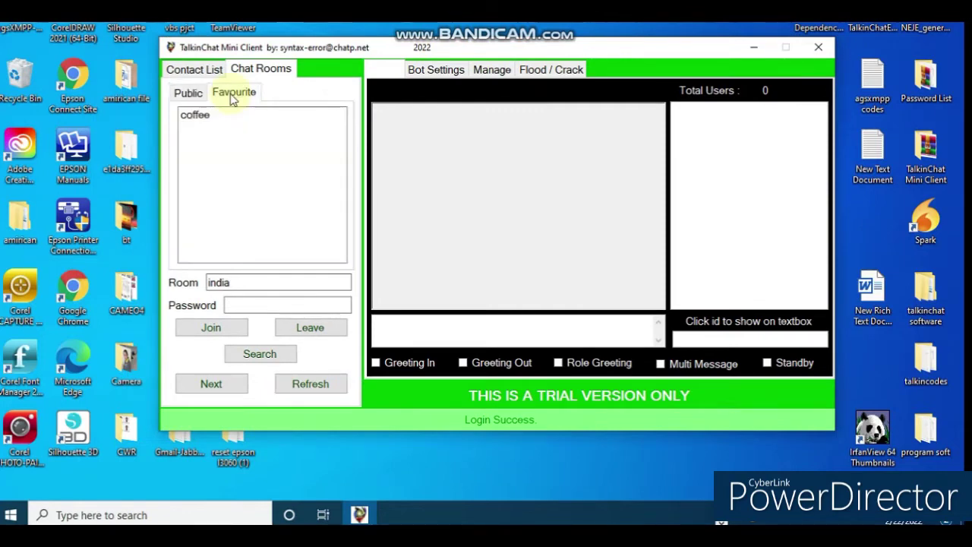
left_click(188, 95)
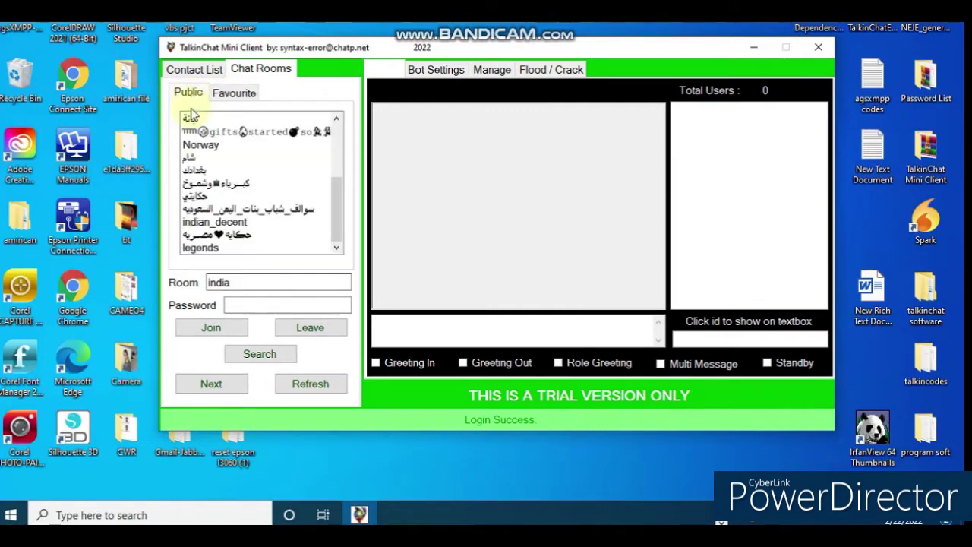
left_click(232, 94)
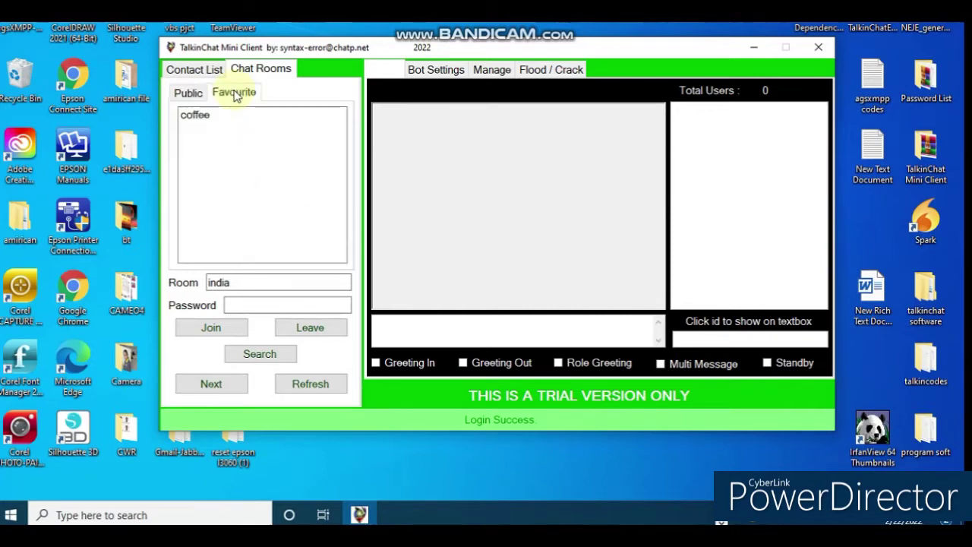
left_click(204, 119)
left_click(220, 331)
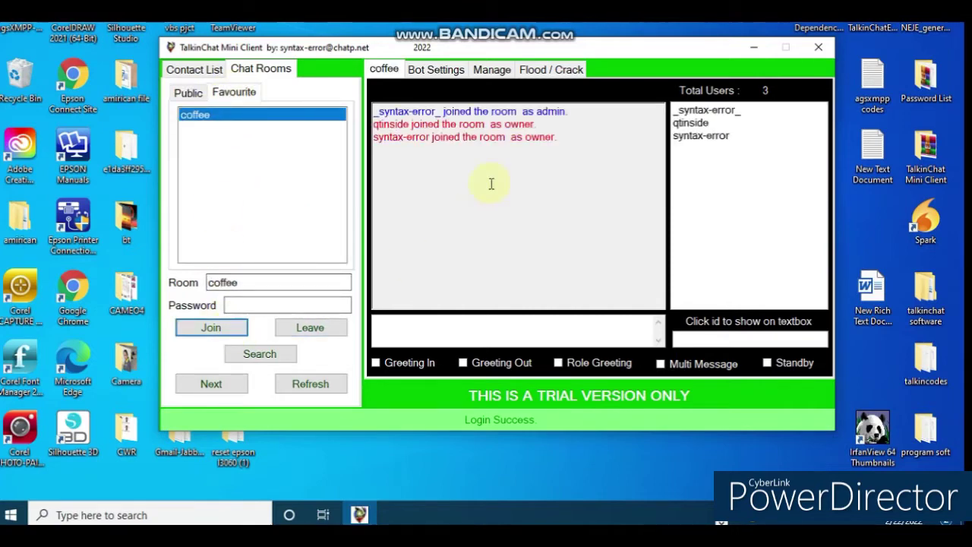
- Send 'test', 'yeah success' and 'also im crazy cause im talking my self' to the coffee room
left_click(480, 333)
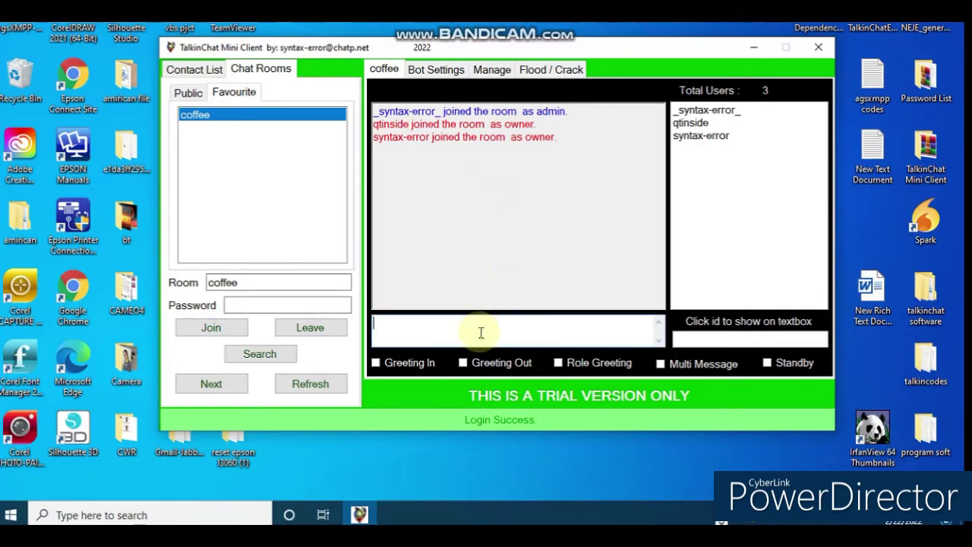
type("test")
key("Return")
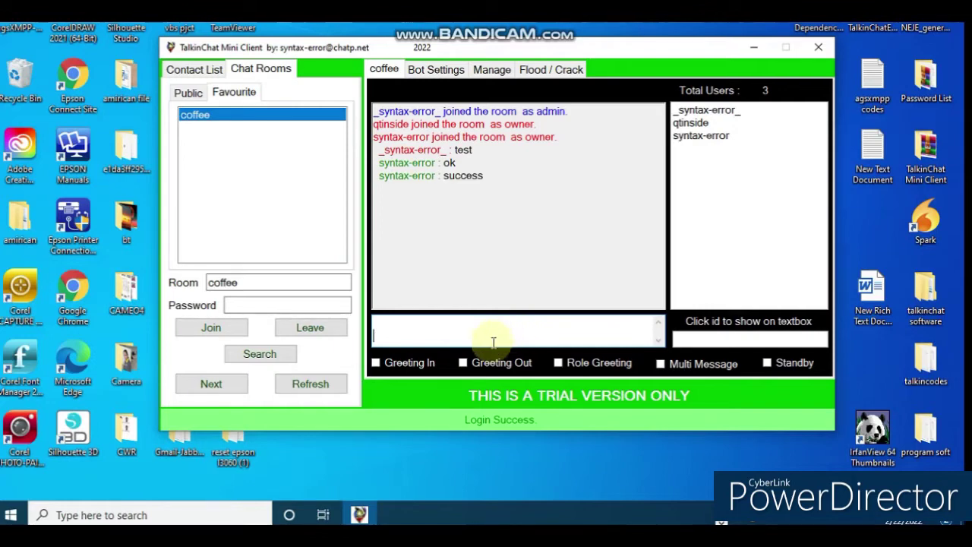
type("yeah succes")
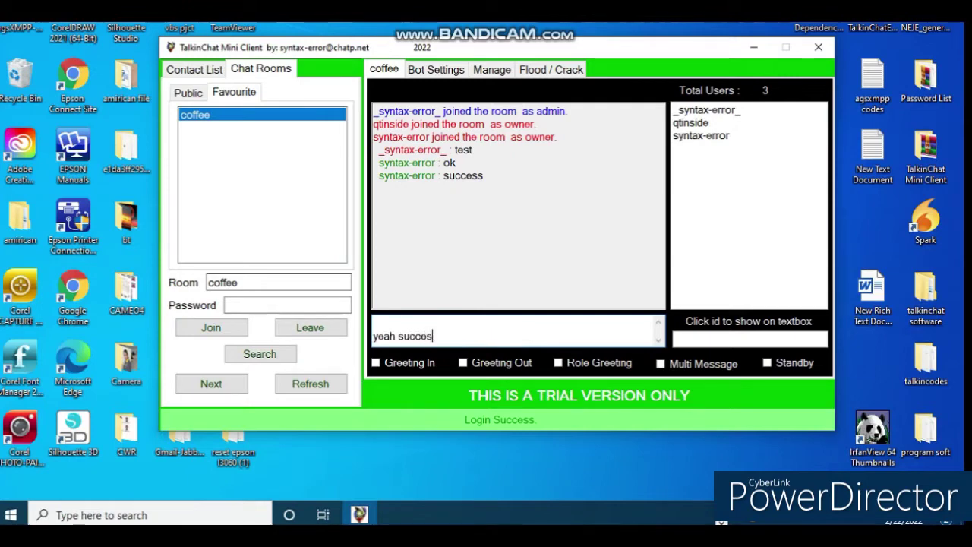
type("s")
key("Return")
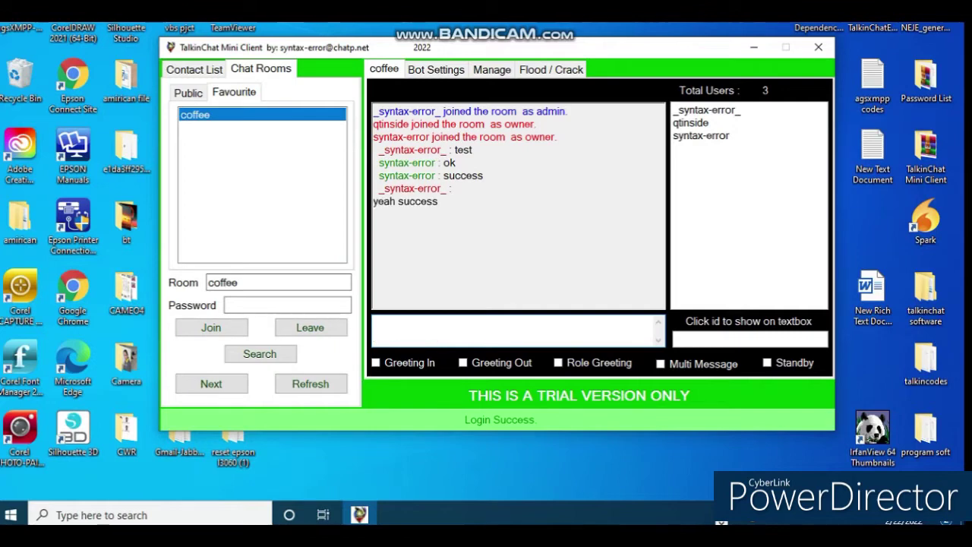
type("also im crazy cause im talking my self")
key("Return")
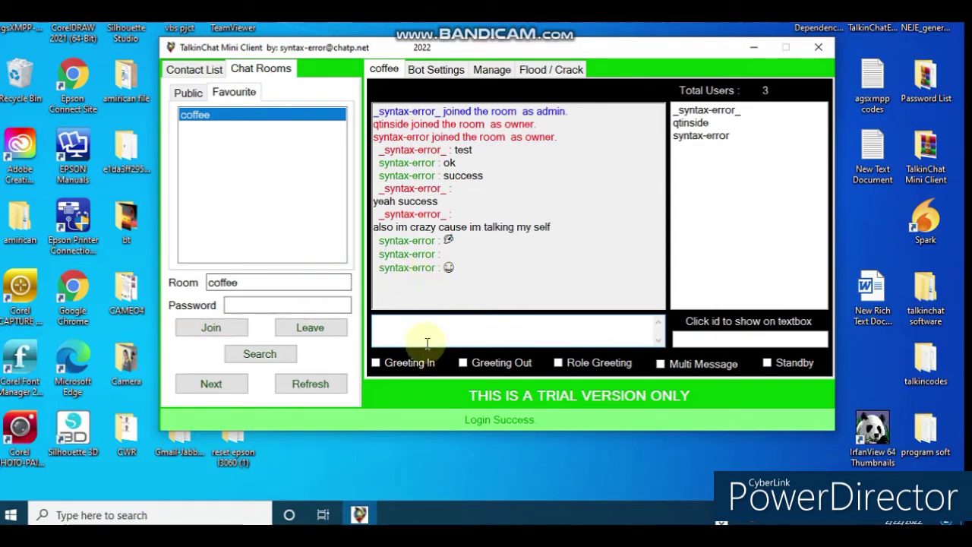
- View Bot Settings, return to the coffee chat, then open the Manage panel with user roles
left_click(416, 71)
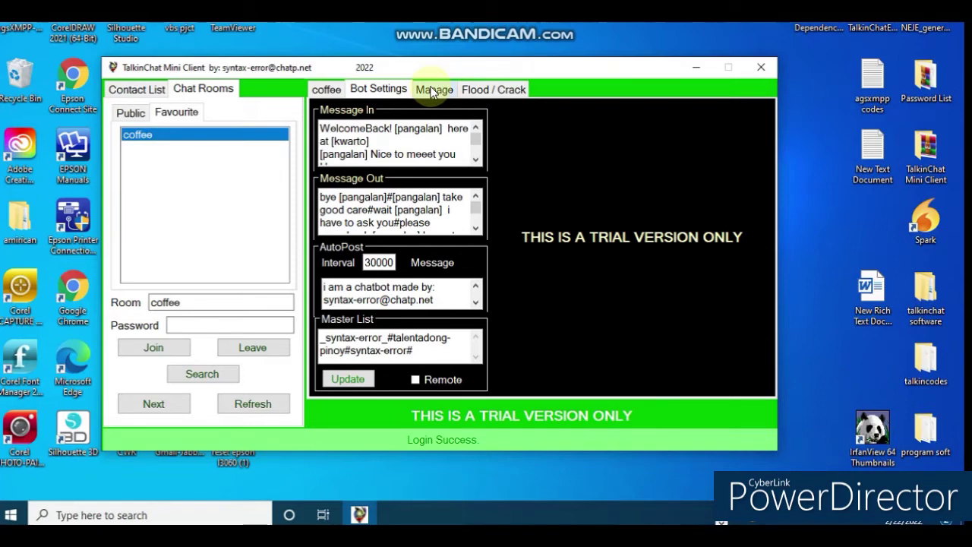
left_click(320, 90)
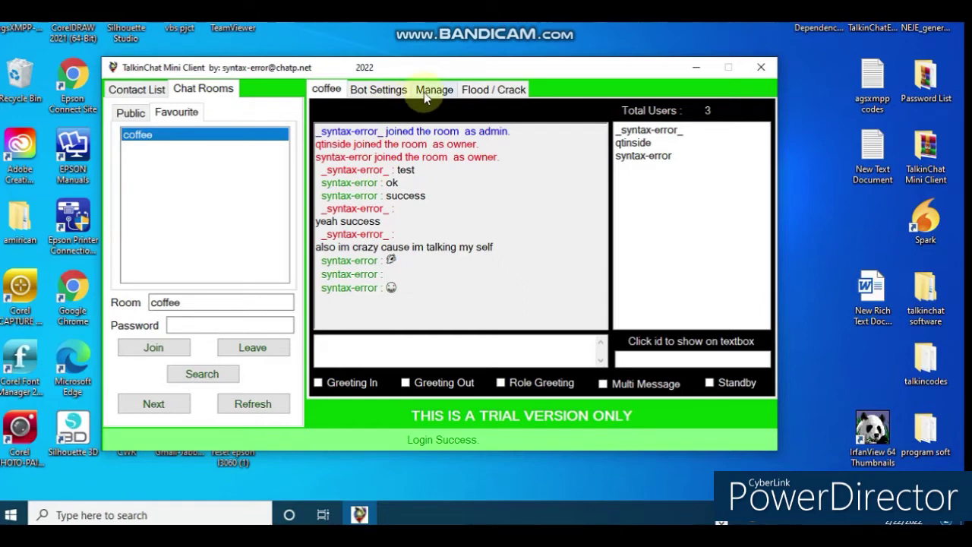
left_click(384, 93)
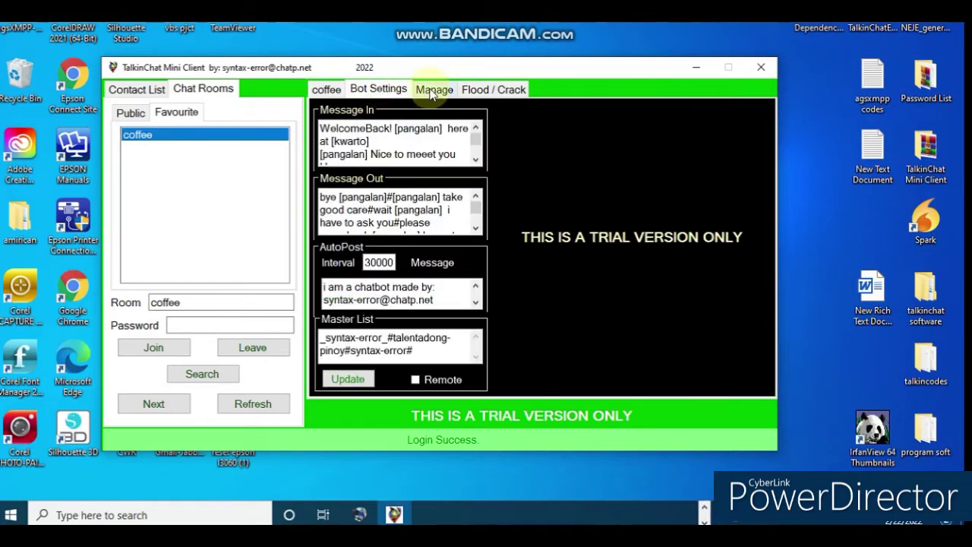
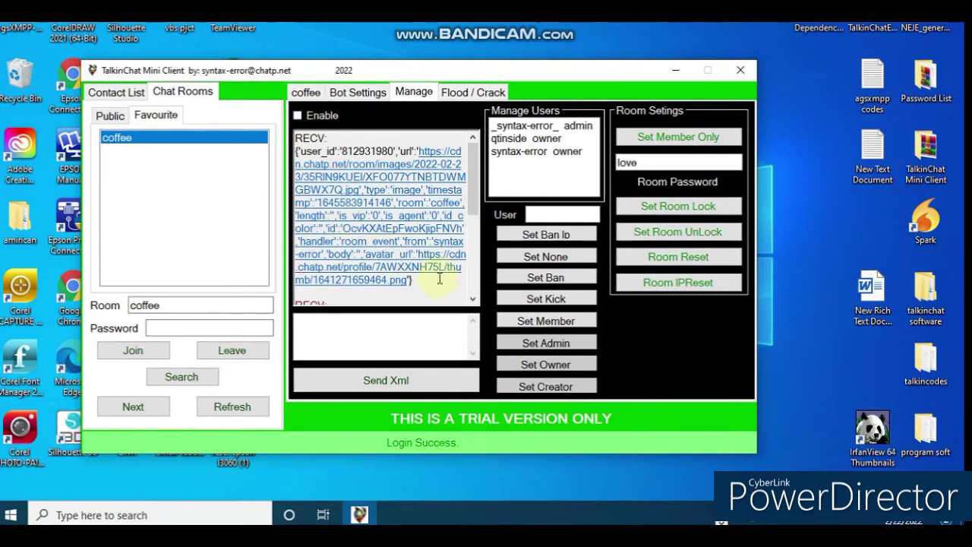
- In the Manage tab's RECV log, highlight the room event text from the image URL to the avatar URL
left_click_drag(407, 279, 426, 151)
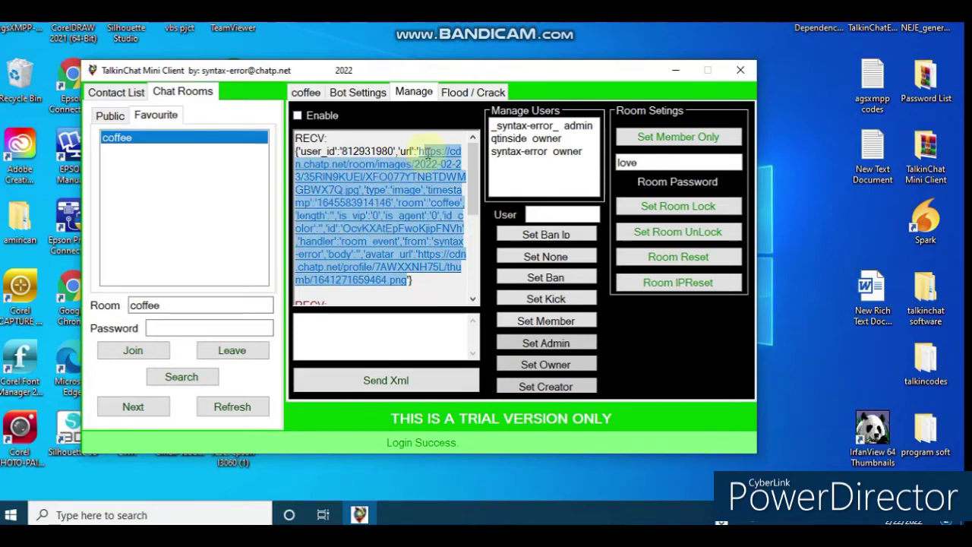
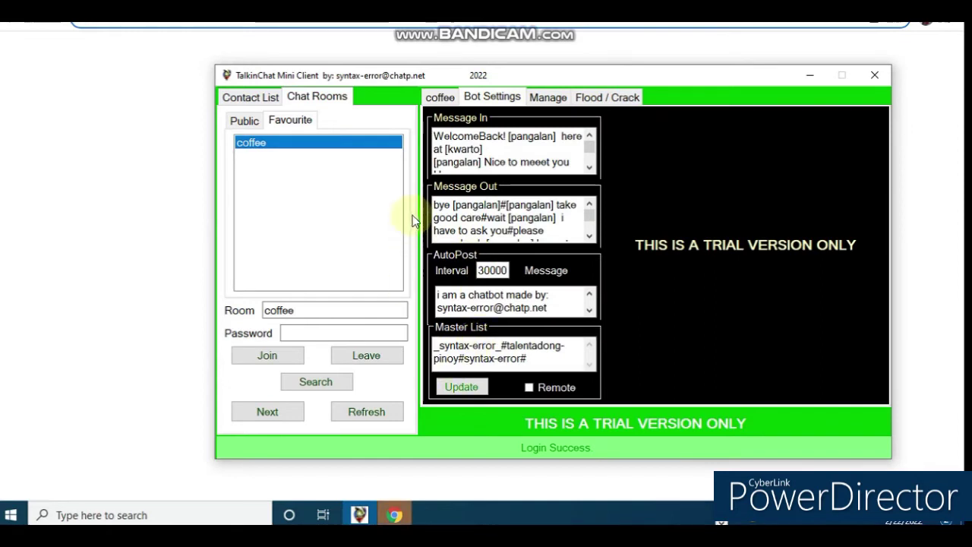
- Change the bot's AutoPost Interval from 30000 to 10000, then return to the coffee room chat
left_click(485, 271)
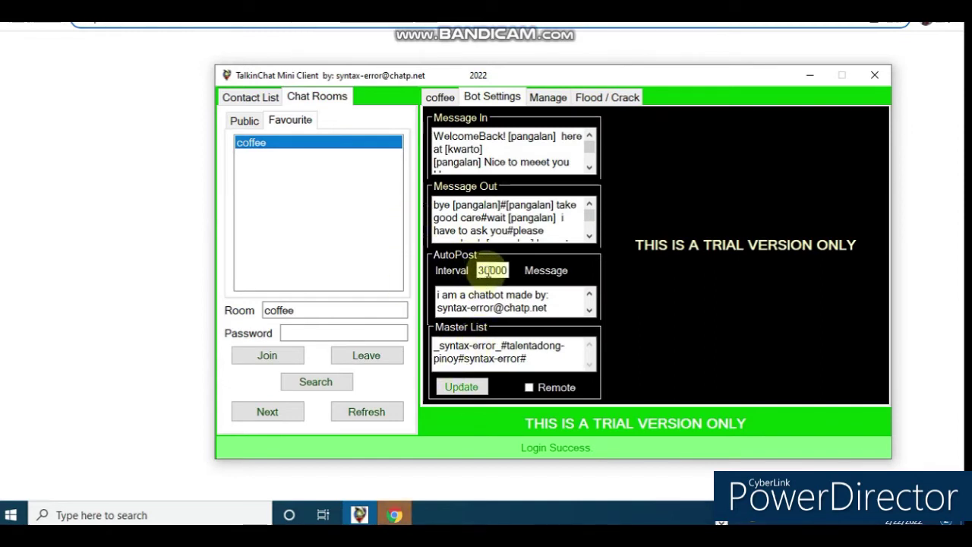
double_click(477, 274)
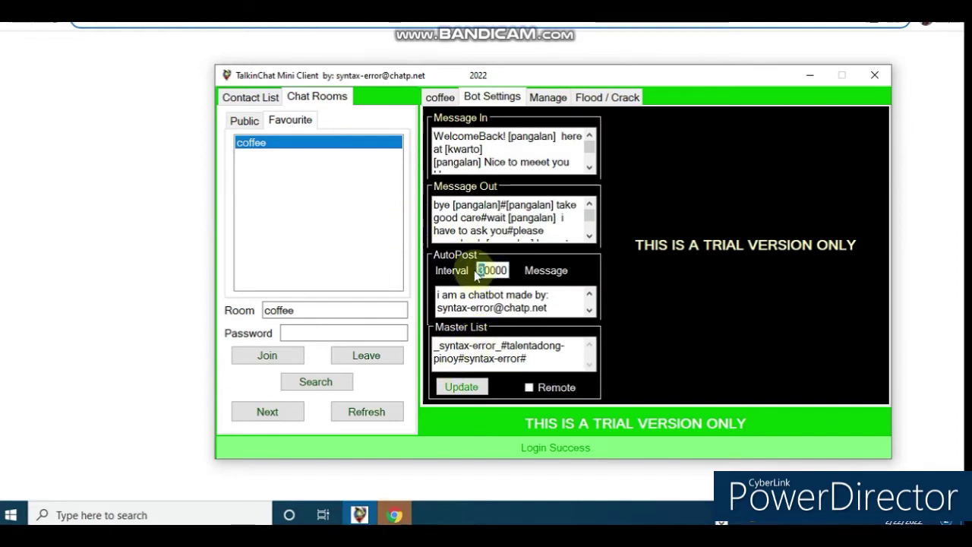
type("1")
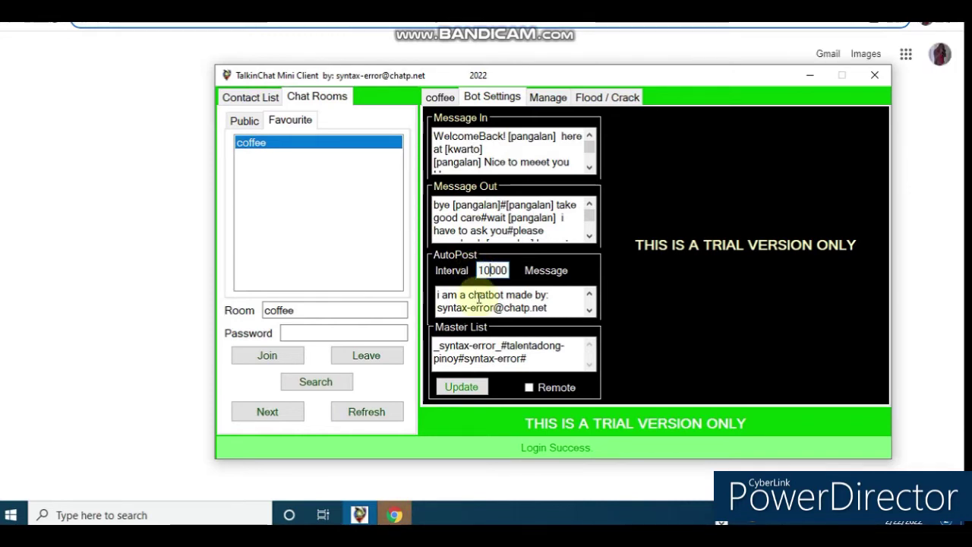
left_click(435, 98)
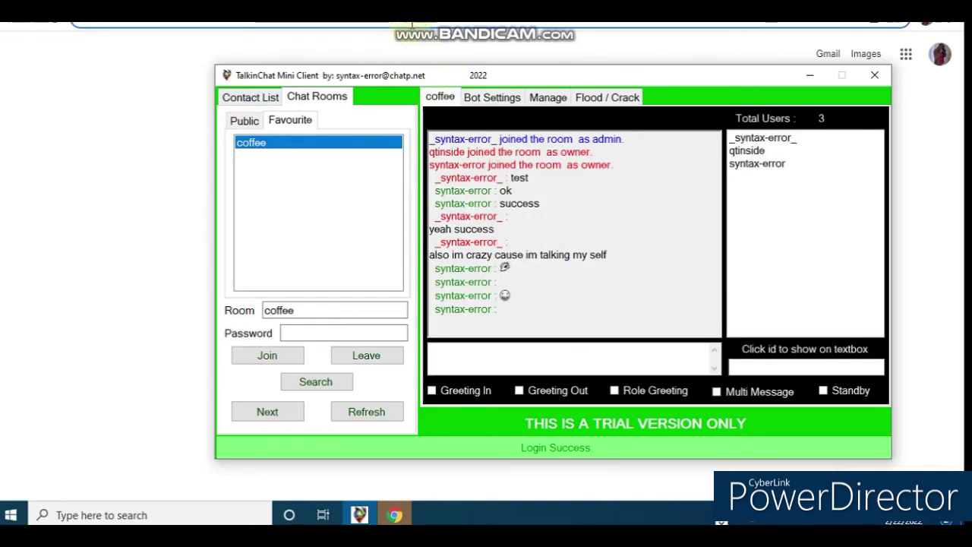
- Load the copied cdn.chatp.net coffee room image link in Chrome and view its 404 page full screen
left_click(410, 25)
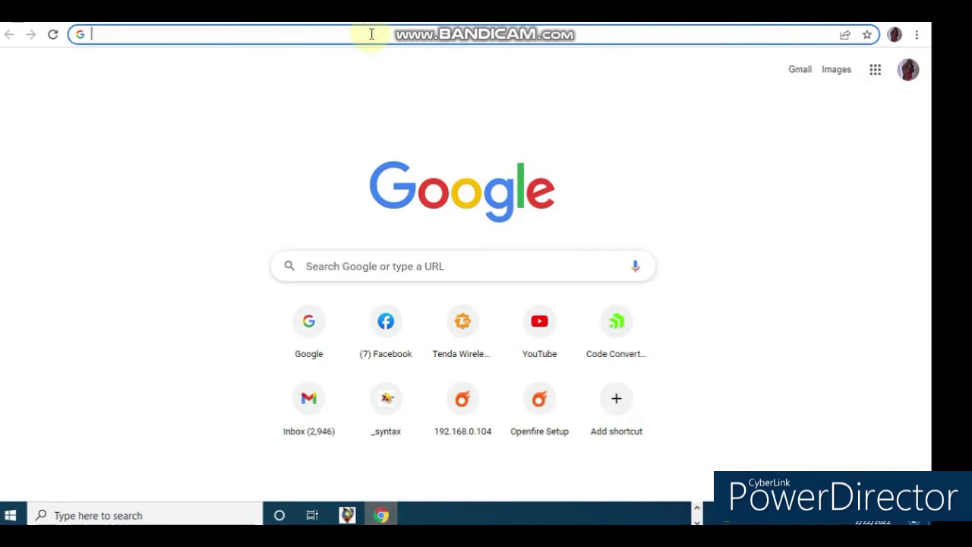
left_click(371, 33)
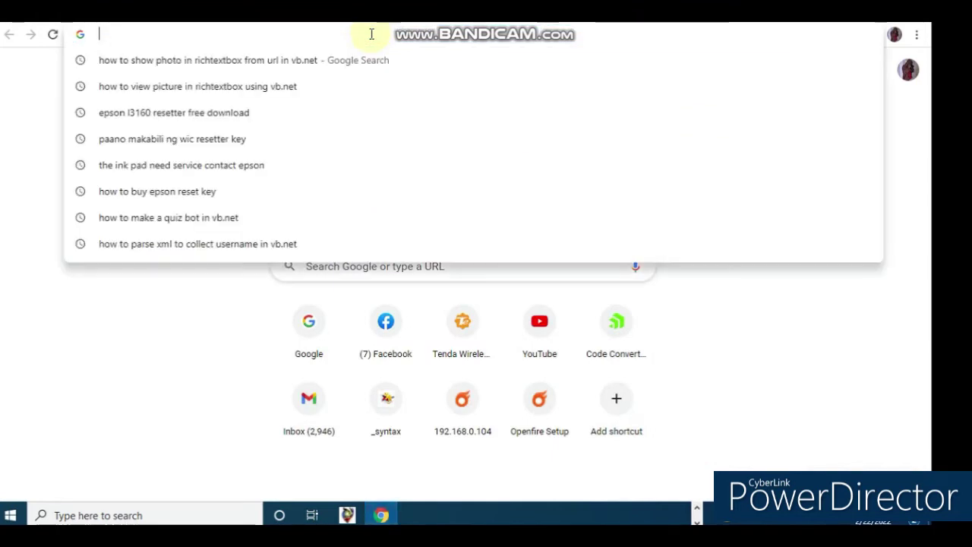
key("ctrl+v")
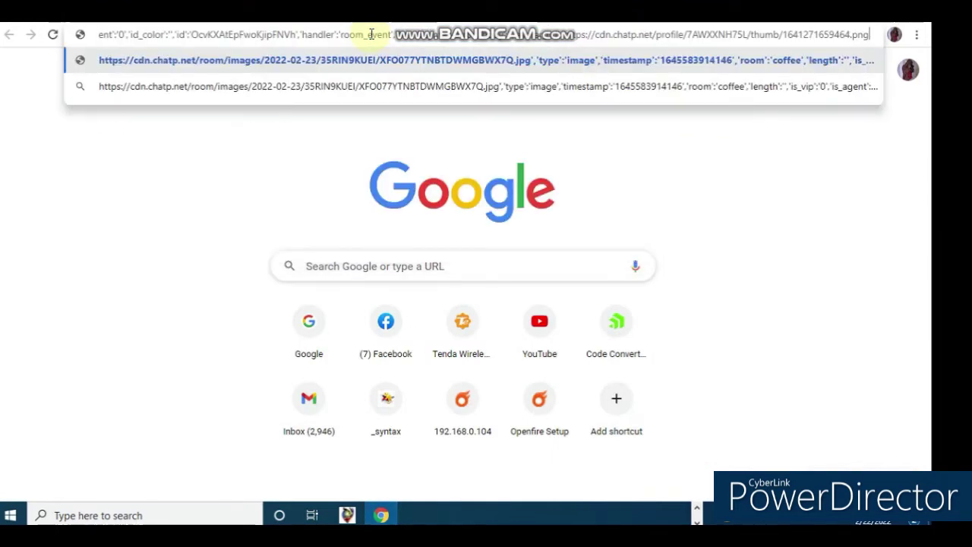
key("Return")
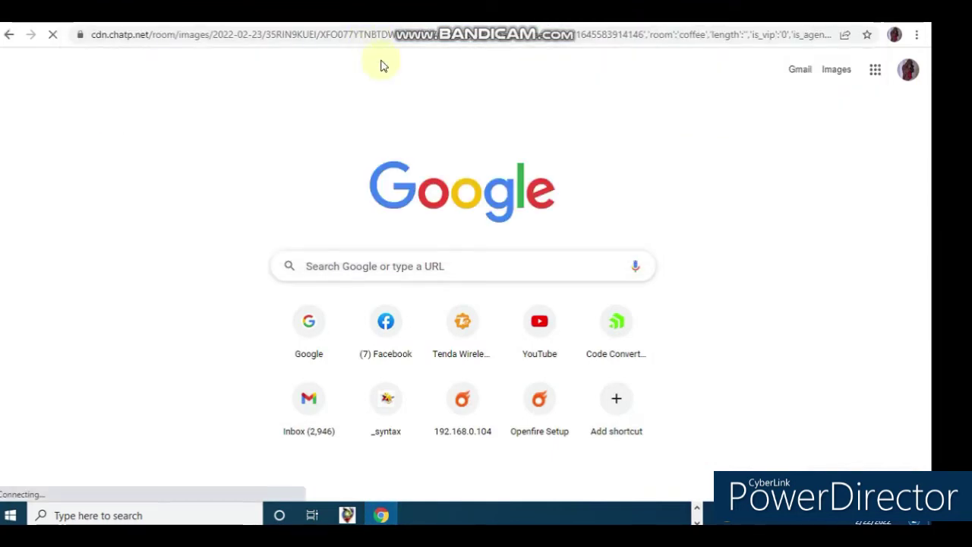
left_click(640, 35)
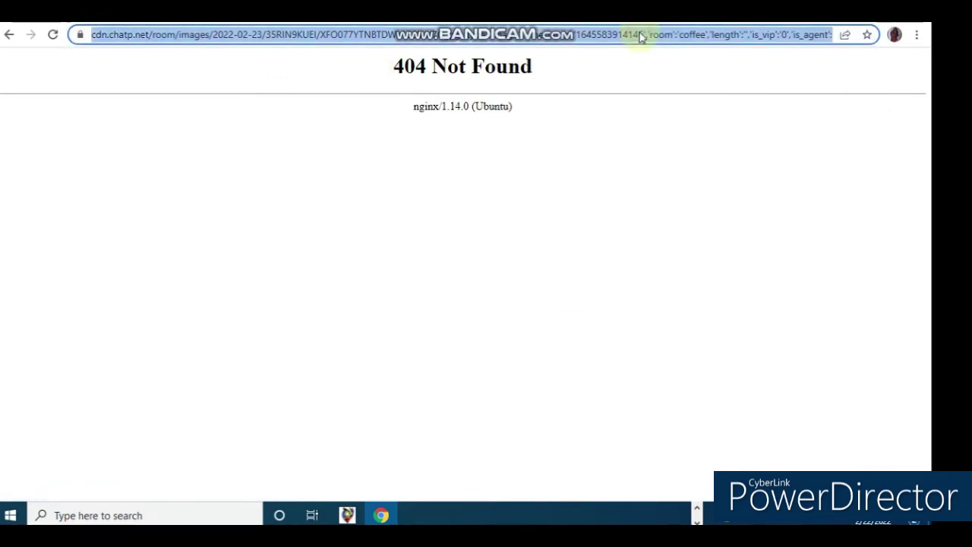
left_click(641, 34)
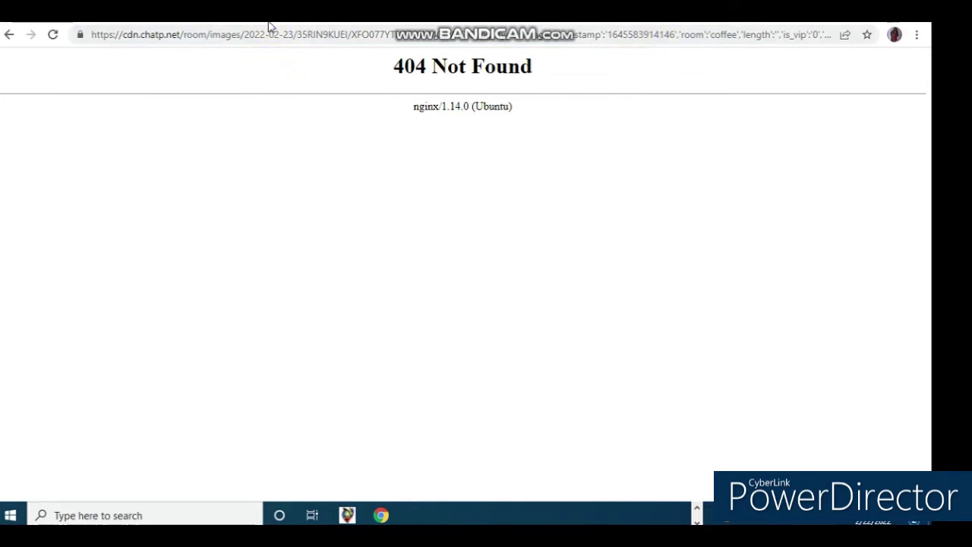
key("F11")
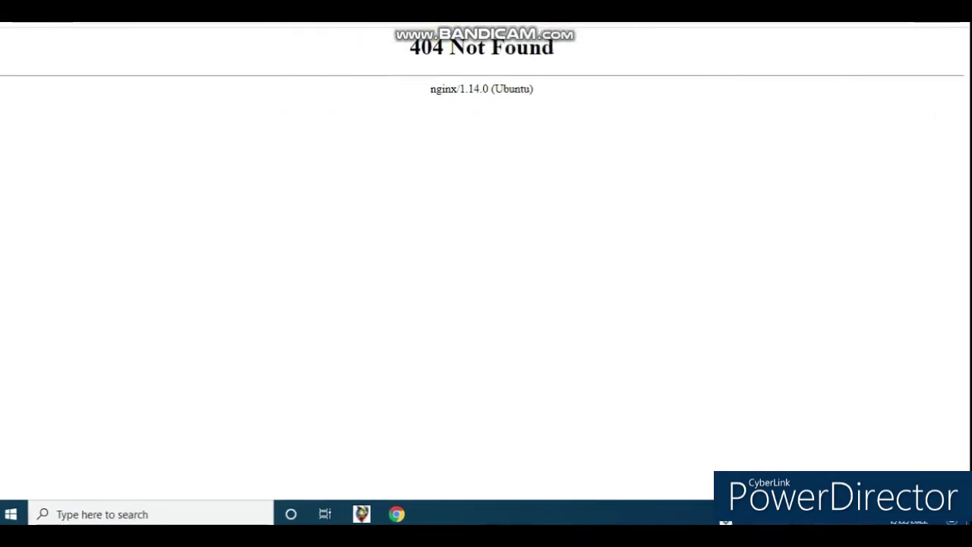
- Close Chrome, leave the coffee room, and join the indian_decent room from the Public list
key("alt+F4")
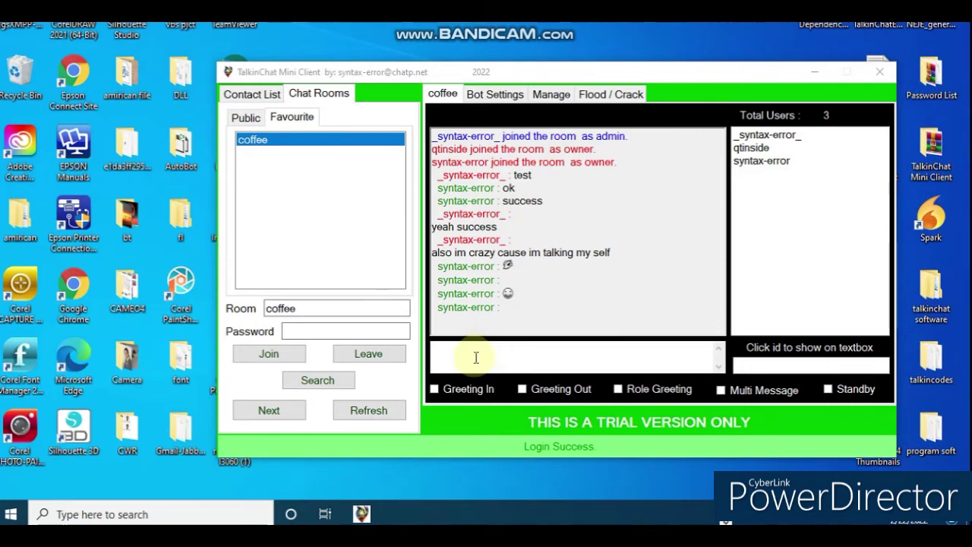
left_click(243, 118)
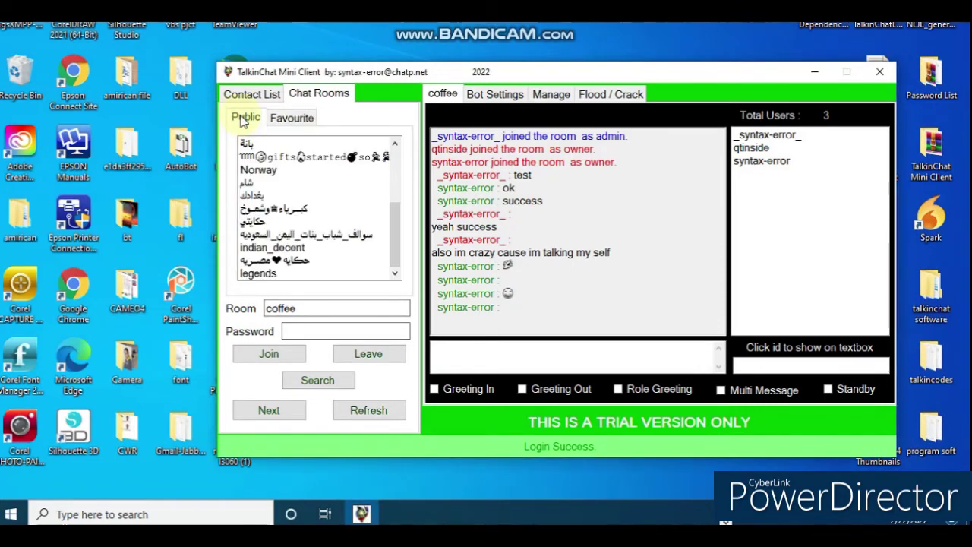
left_click(390, 356)
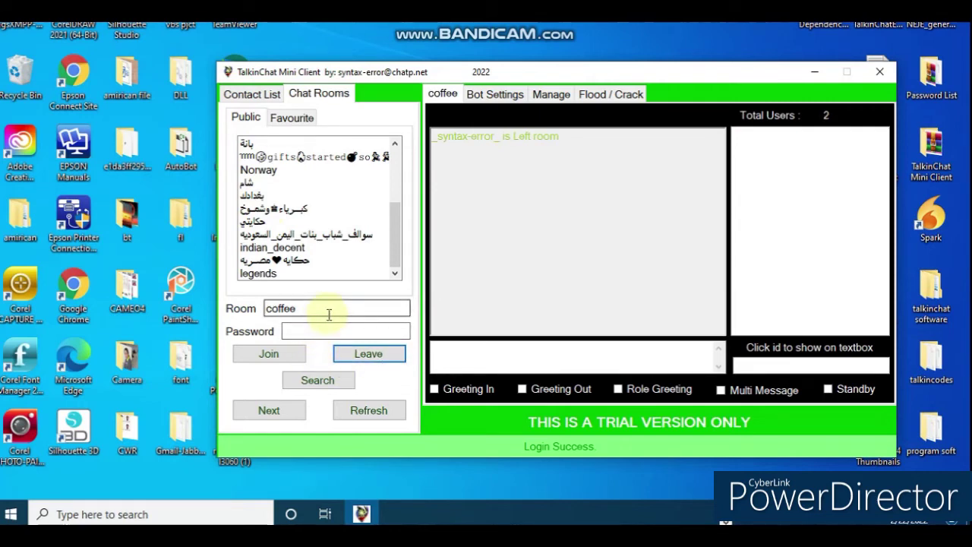
left_click(278, 249)
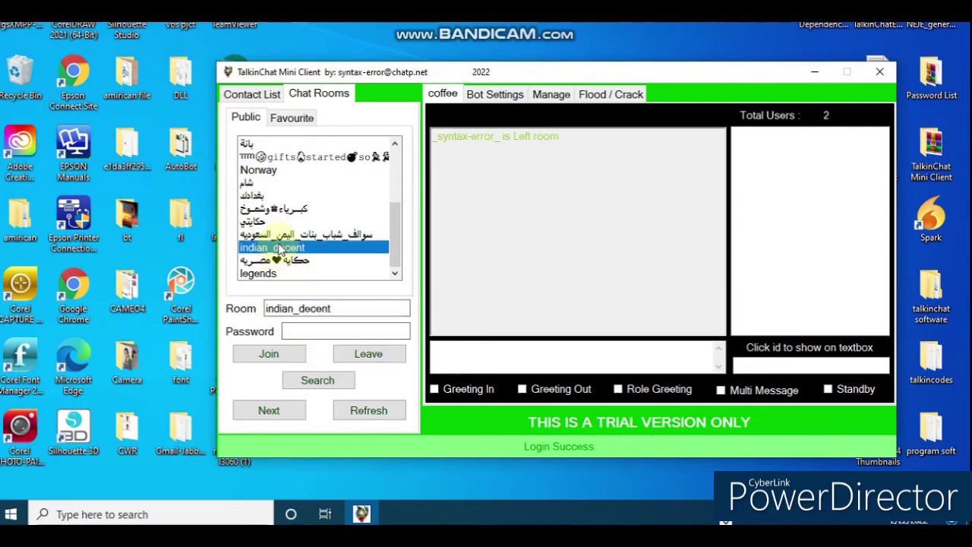
left_click(270, 355)
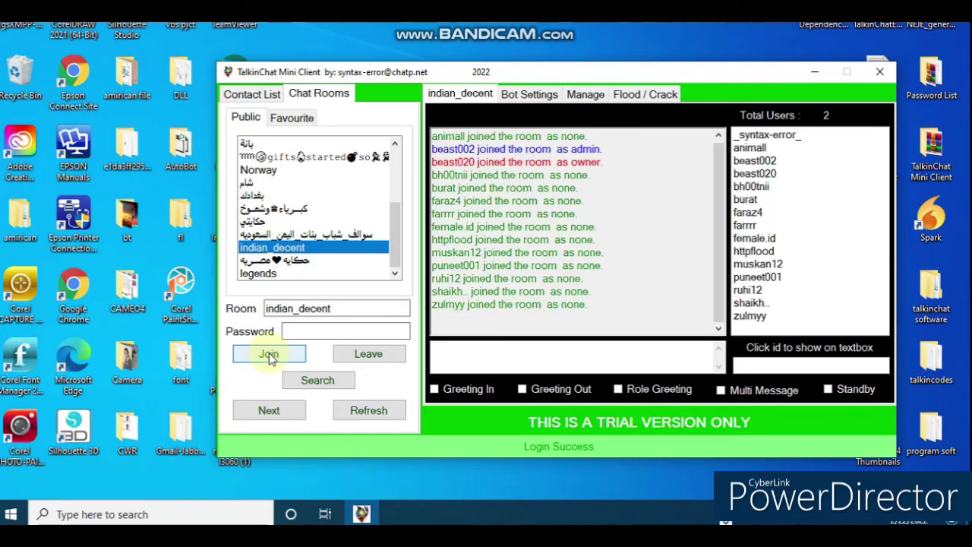
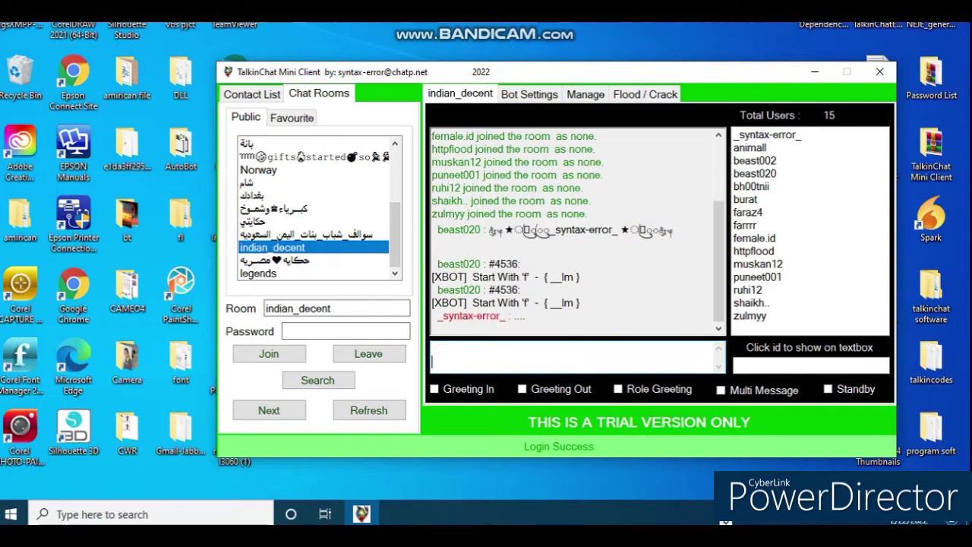
- Leave indian_decent, load the next page of public rooms, and select indonesian
left_click(376, 354)
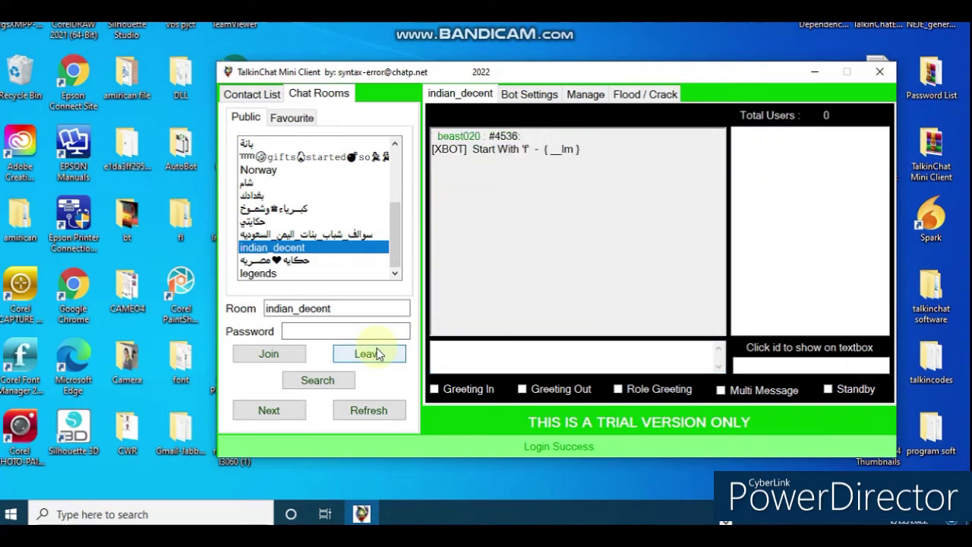
left_click(278, 408)
scroll(328, 244, "down", 10)
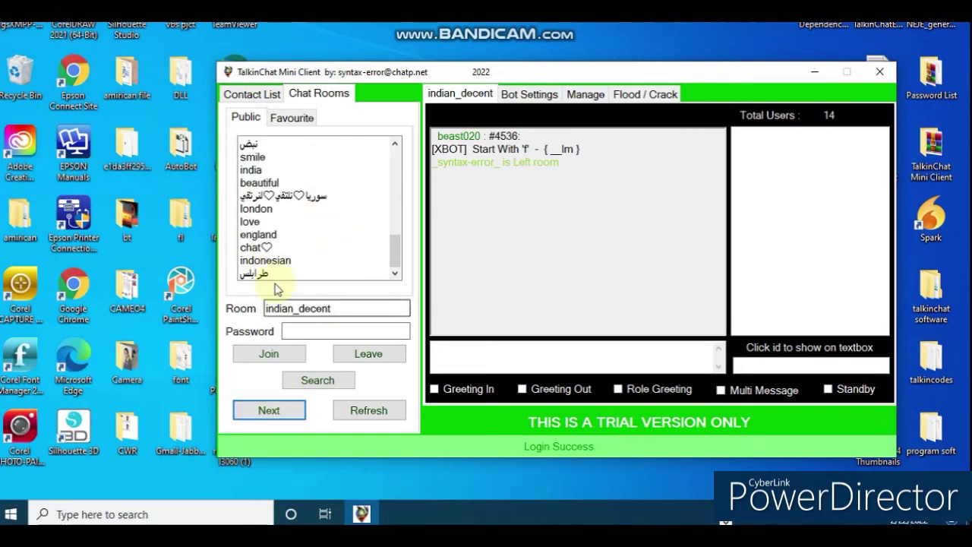
left_click(281, 261)
- Join the selected indonesian room, which lists six users
left_click(255, 356)
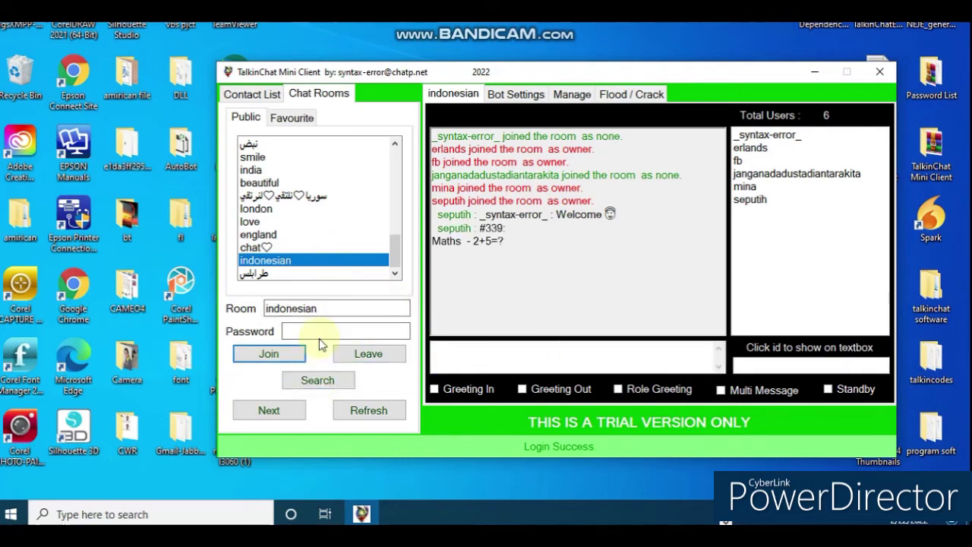
- Leave indonesian, page forward through public rooms, and join the Arabic room with a heart
left_click(352, 357)
left_click(266, 410)
scroll(302, 260, "down", 8)
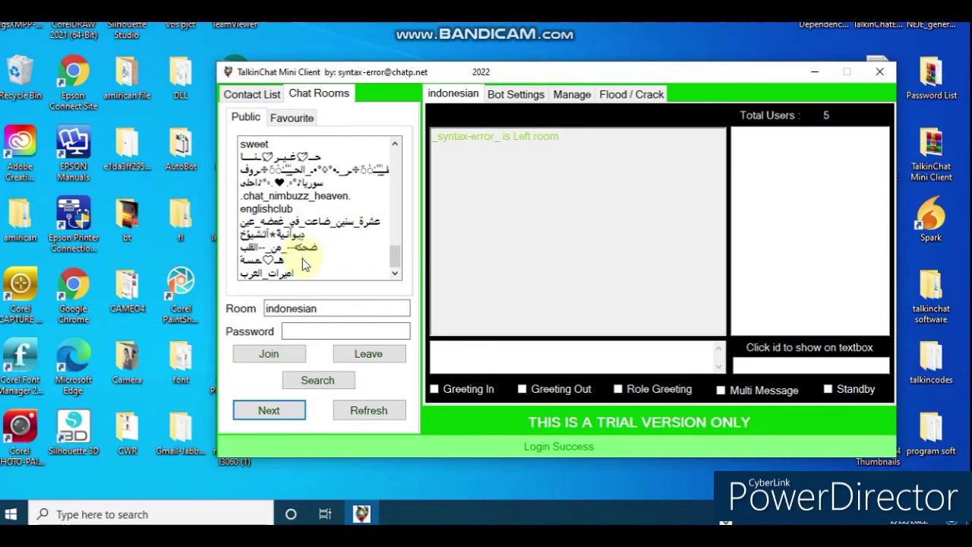
left_click(255, 260)
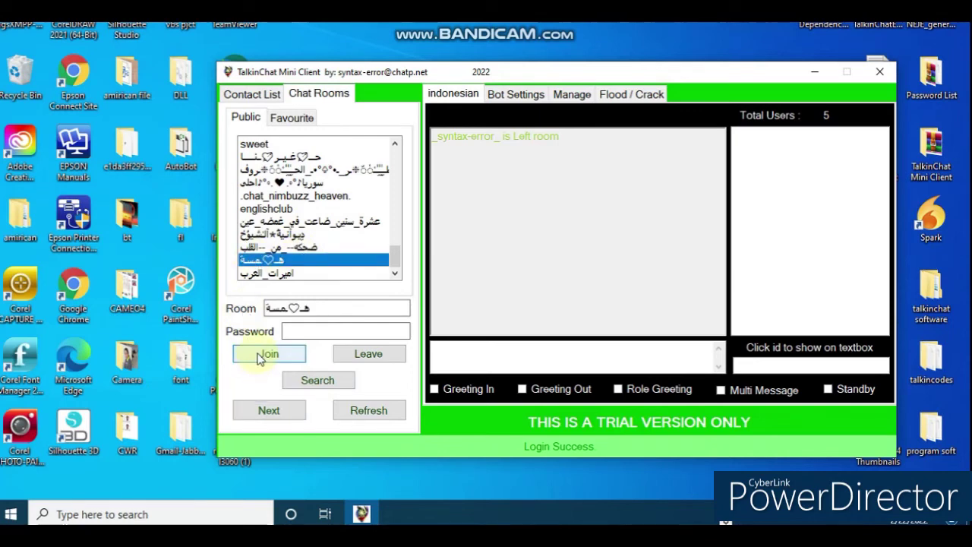
left_click(261, 355)
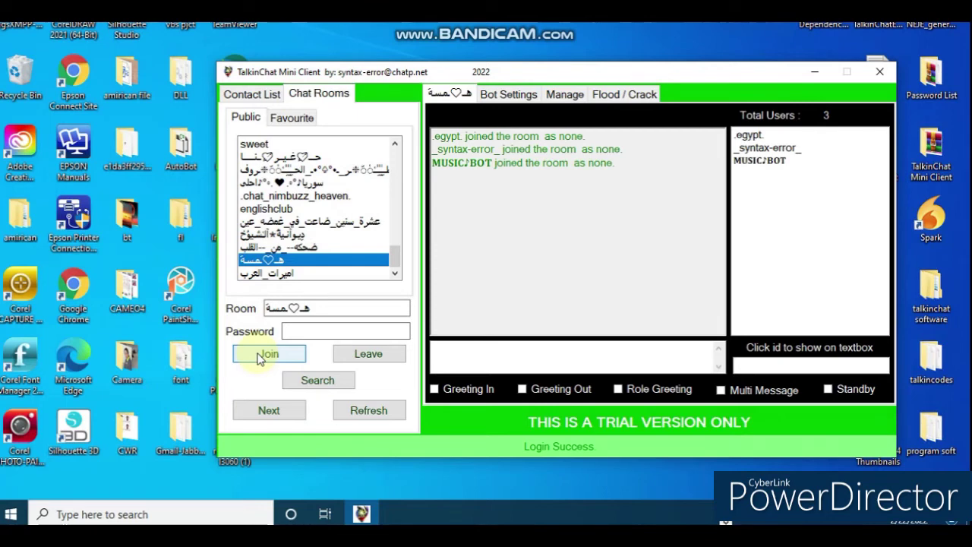